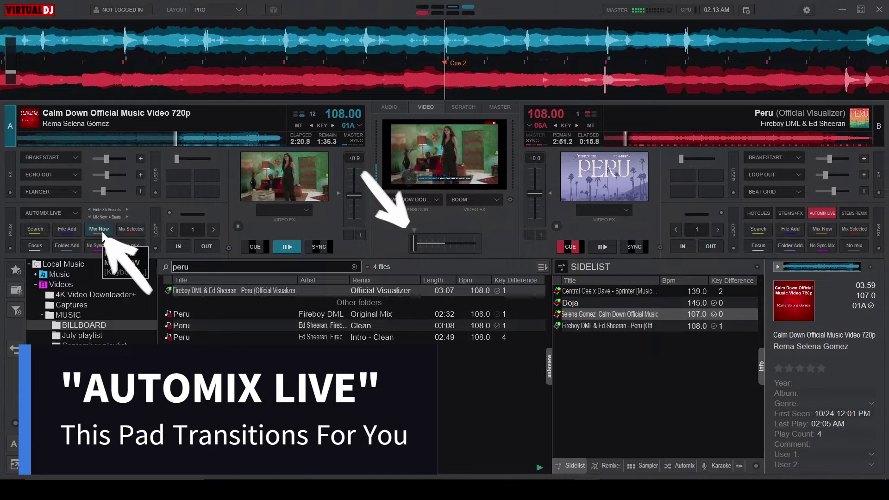
Auto-mix Calm Down into Peru, then brake-stop Sprinter on deck A and cut to Doja unsynced
click(103, 236)
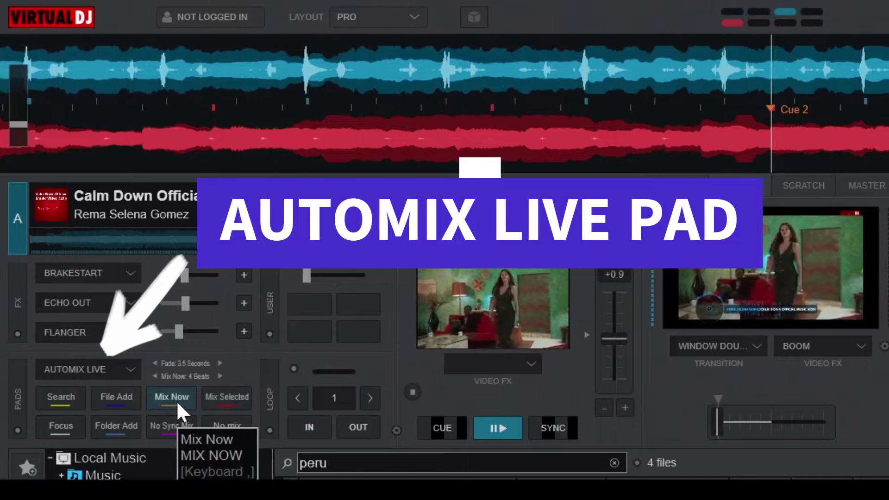
click(177, 400)
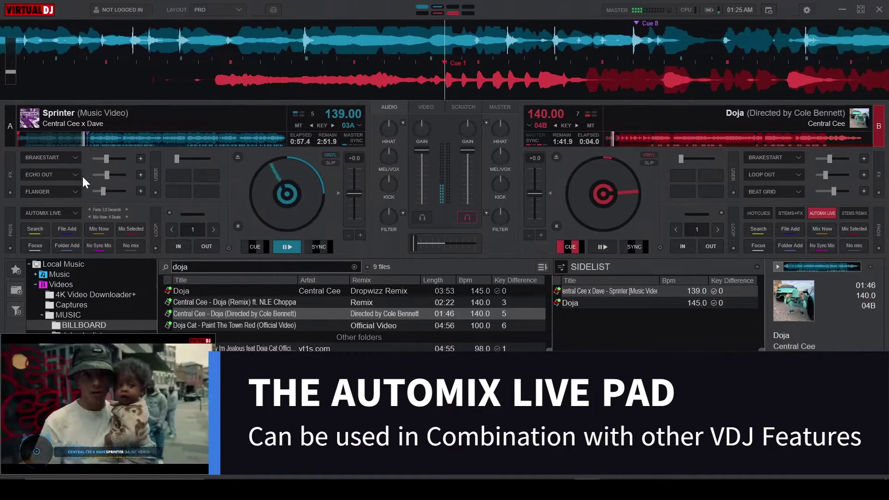
click(63, 155)
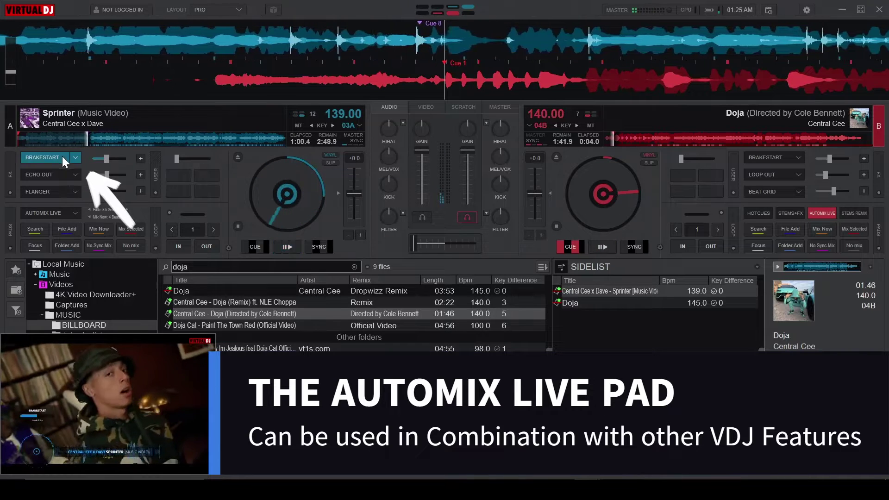
click(100, 245)
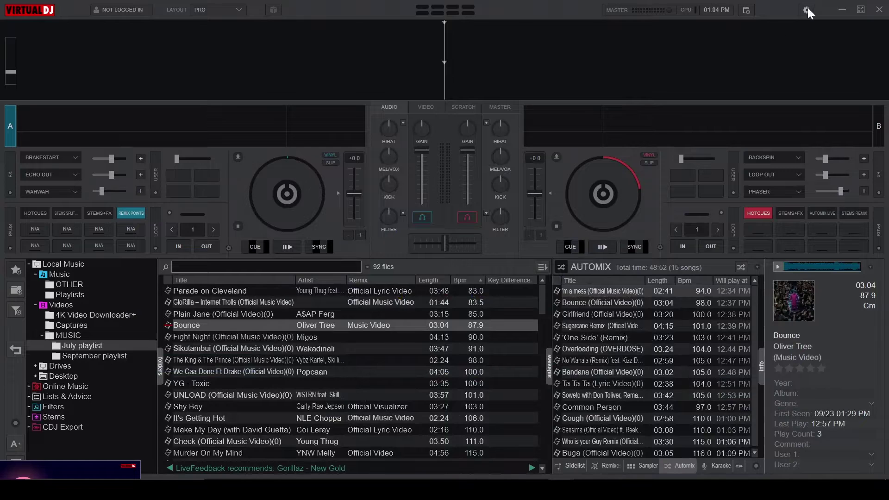
Search the Pads extensions for 'AUTOMIX LIV' and install the Automix Live pad
click(808, 9)
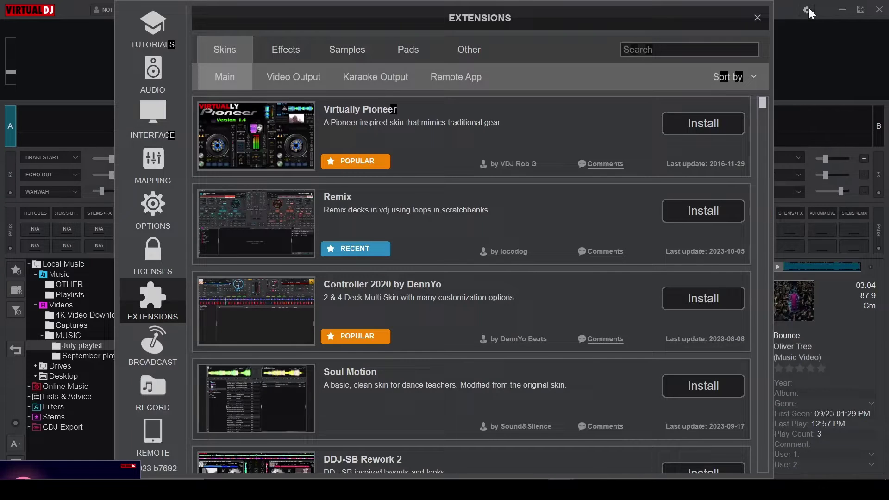
click(408, 49)
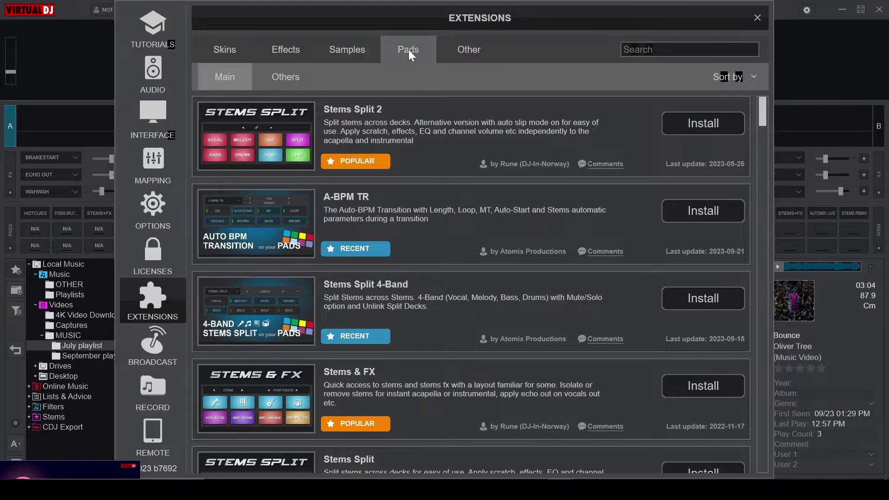
click(626, 55)
text(AUTOMIX LIV)
click(703, 126)
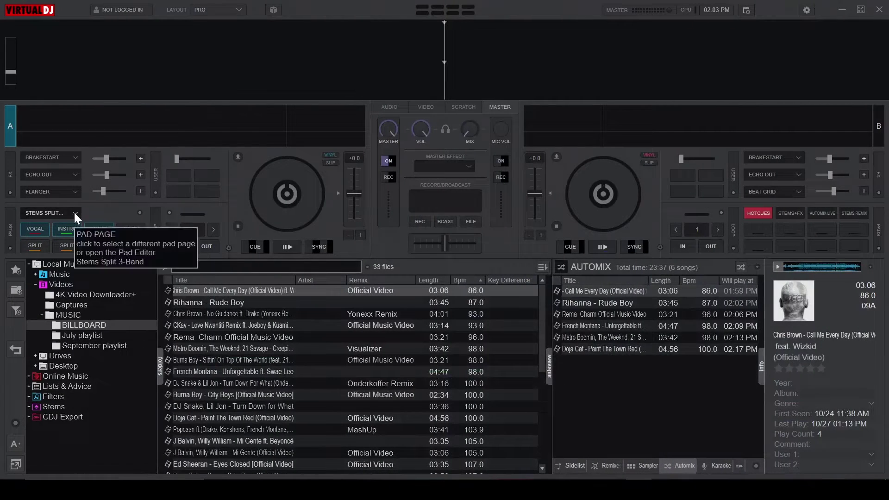
Switch deck A's pad page to Automix Live from the pad-page menu
click(74, 212)
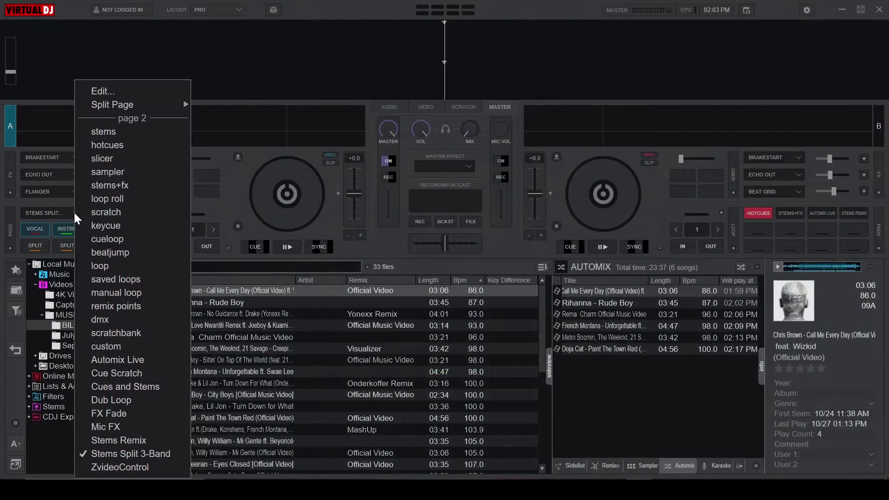
click(132, 363)
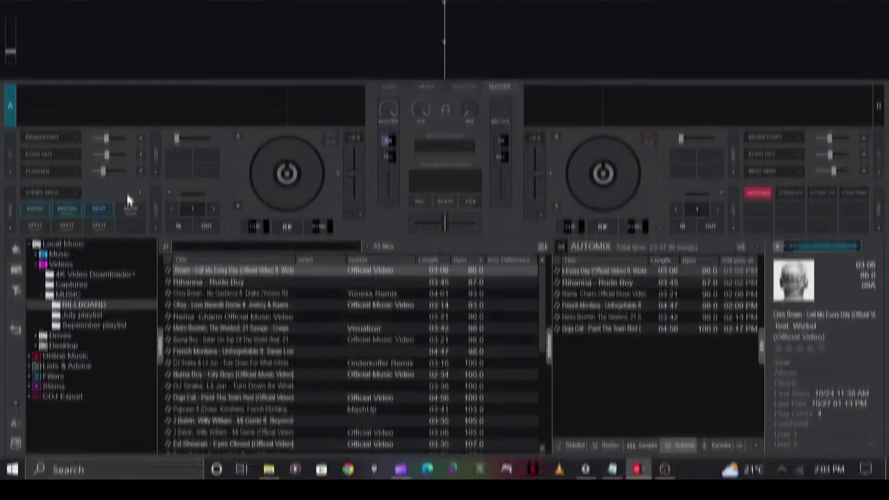
click(9, 231)
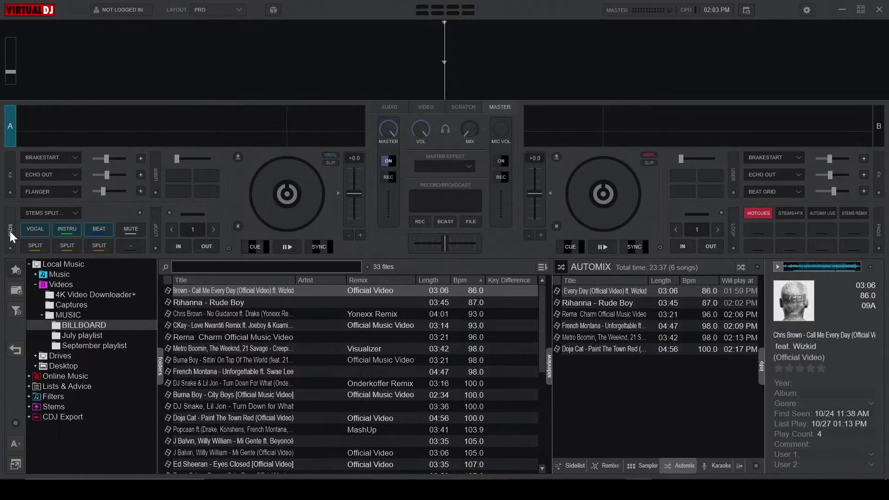
right_click(63, 214)
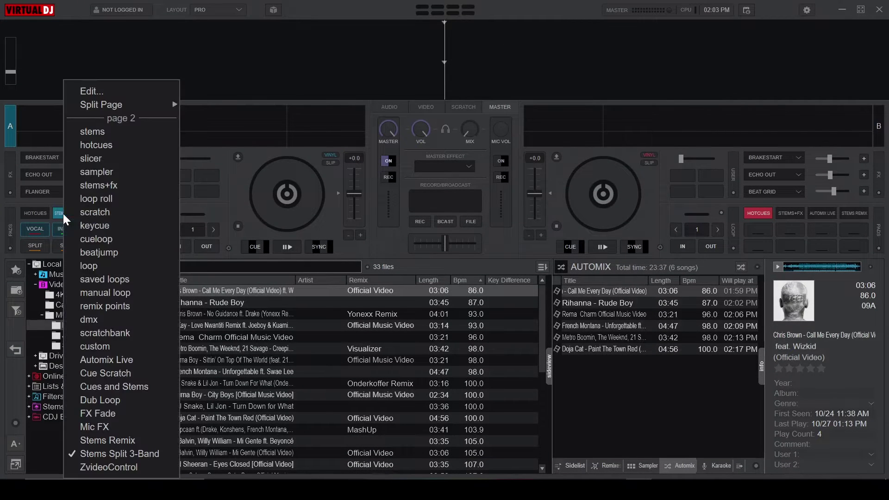
click(103, 360)
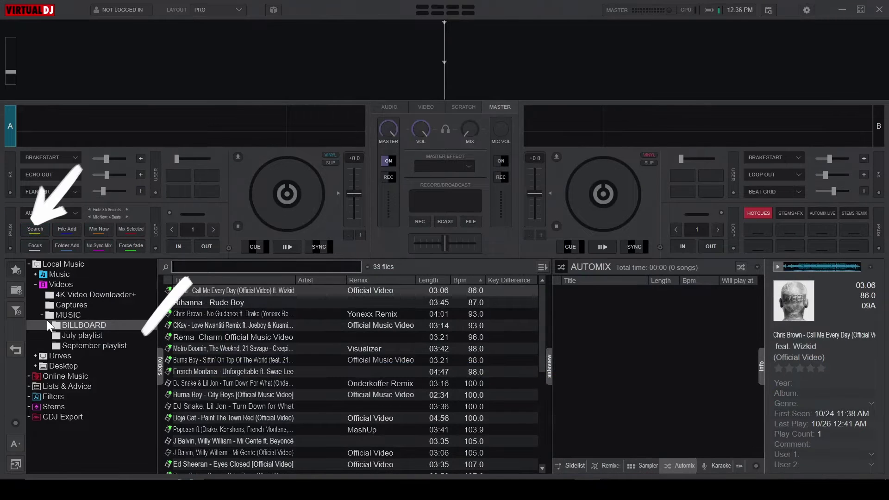
Cycle the Focus pad through the browser panels, landing back on the BILLBOARD folder
click(34, 247)
click(33, 246)
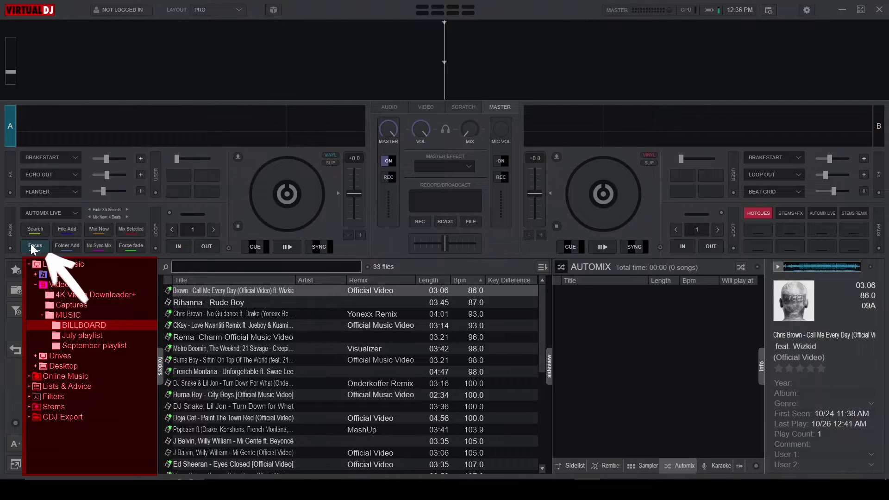
click(30, 245)
click(31, 245)
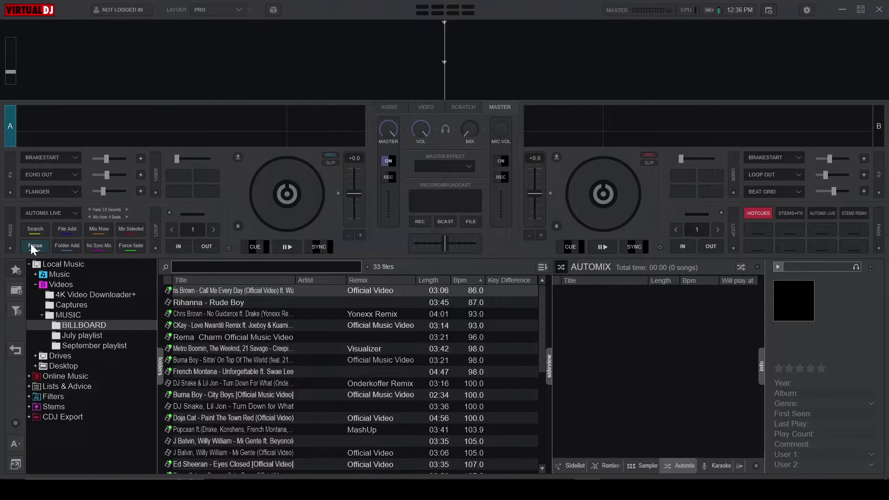
click(31, 245)
key(Down)
key(Up)
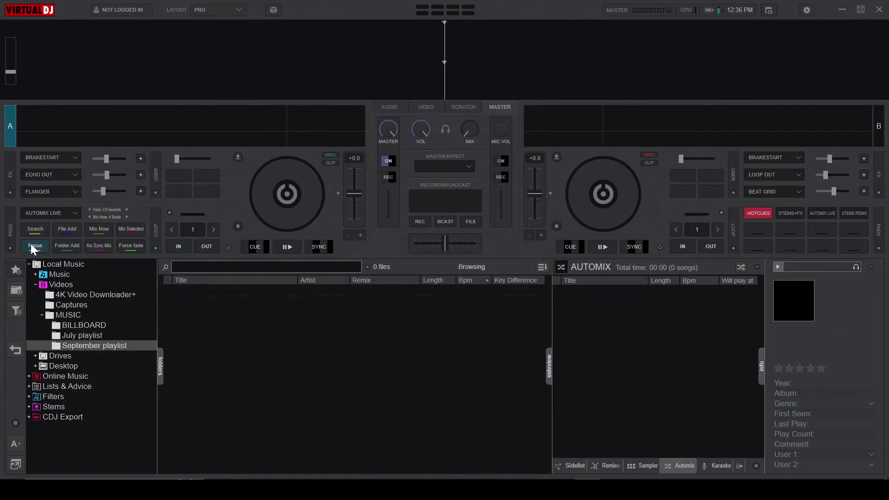
Select Creepin', then Folder Add the whole 33-song BILLBOARD folder to Automix
click(220, 348)
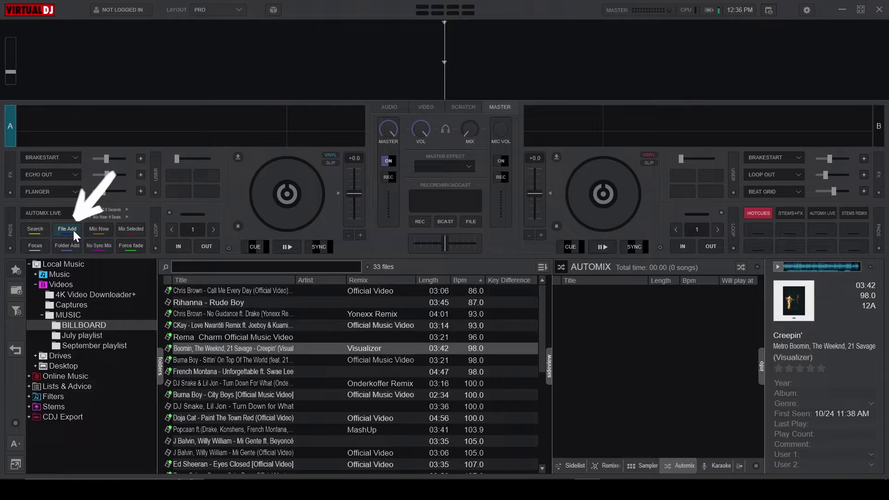
click(105, 332)
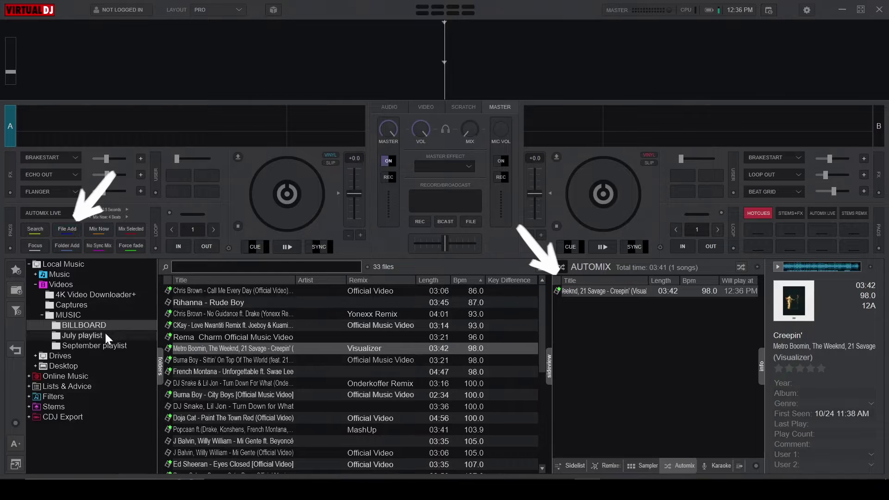
click(83, 324)
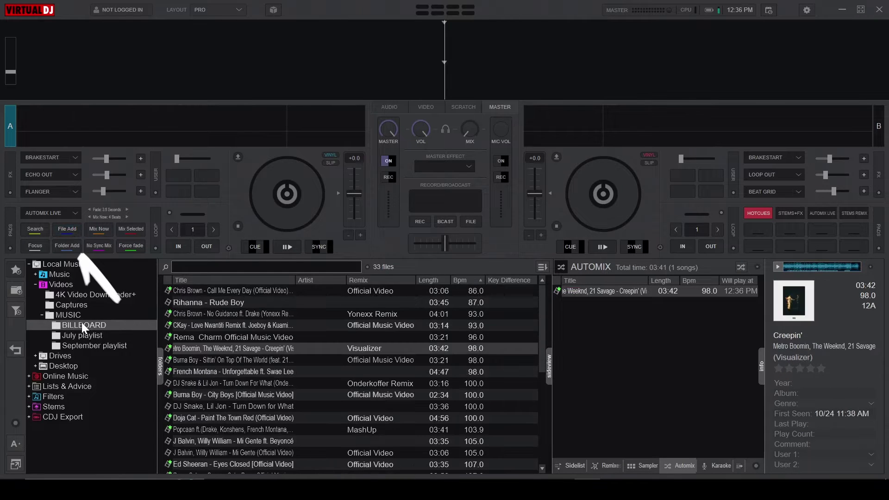
click(65, 248)
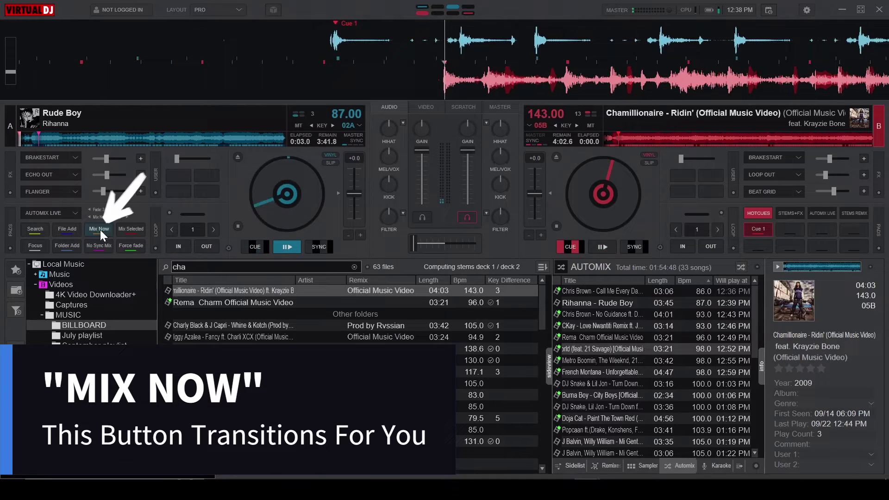
Mix into deck B, enable ECHO OUT on deck A, and No Sync Mix to Unforgettable
click(98, 228)
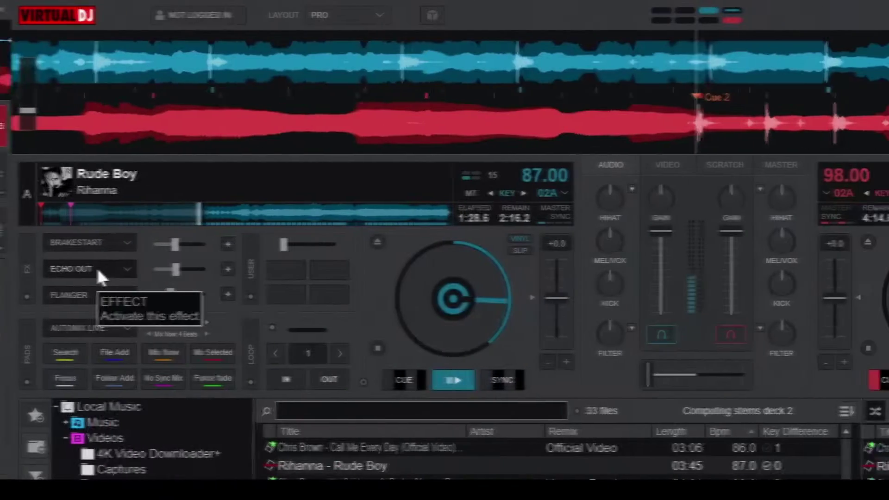
click(56, 175)
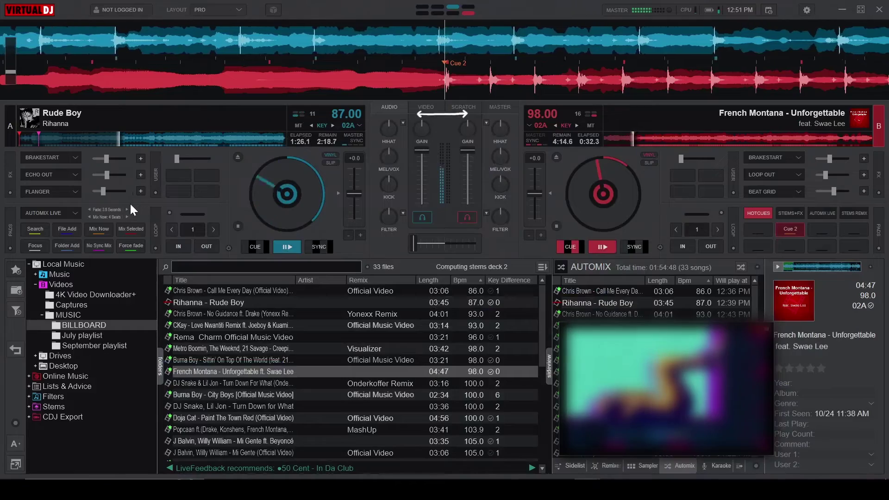
click(56, 173)
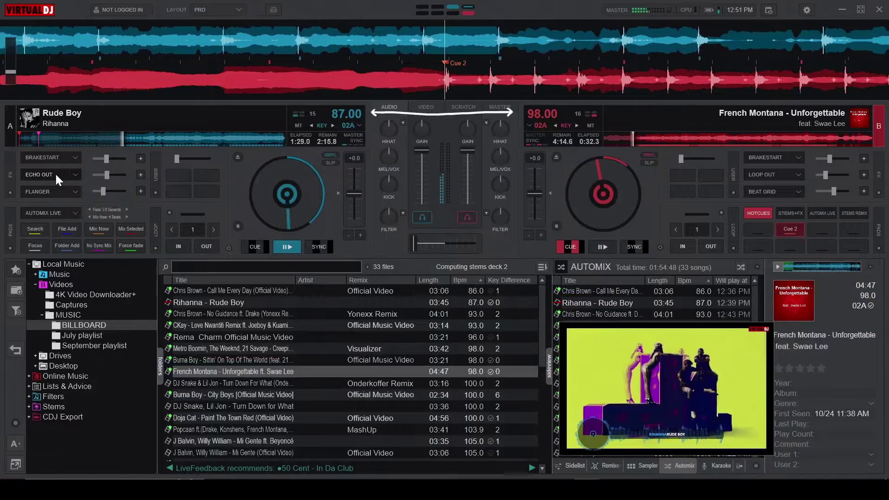
click(100, 247)
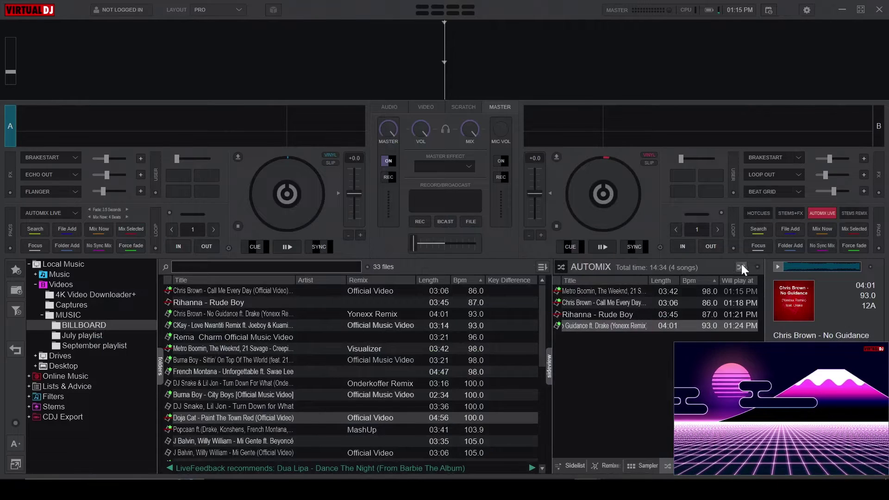
Start Automix playback, enable ECHO OUT on deck B, and Mix Selected Paint The Town Red
click(740, 267)
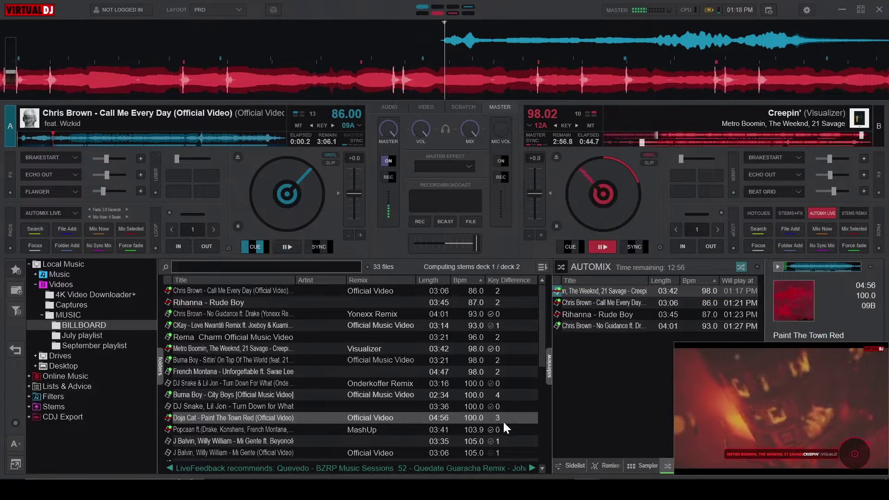
click(781, 173)
click(851, 227)
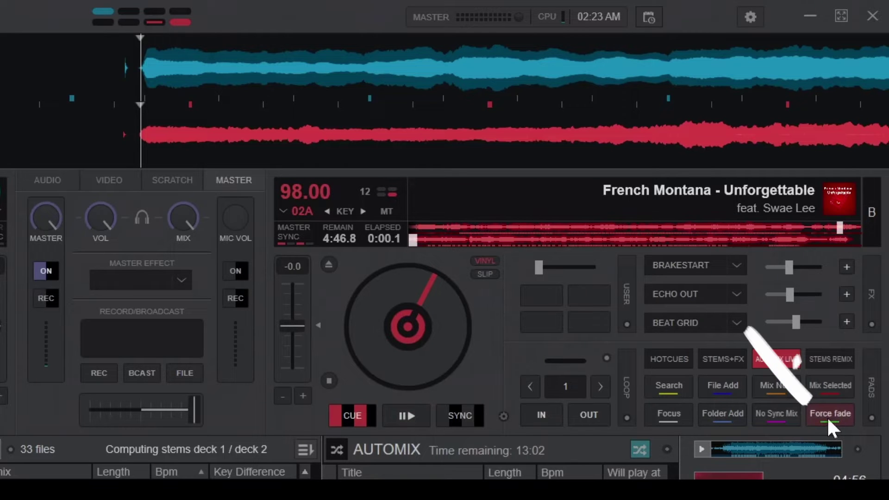
click(828, 417)
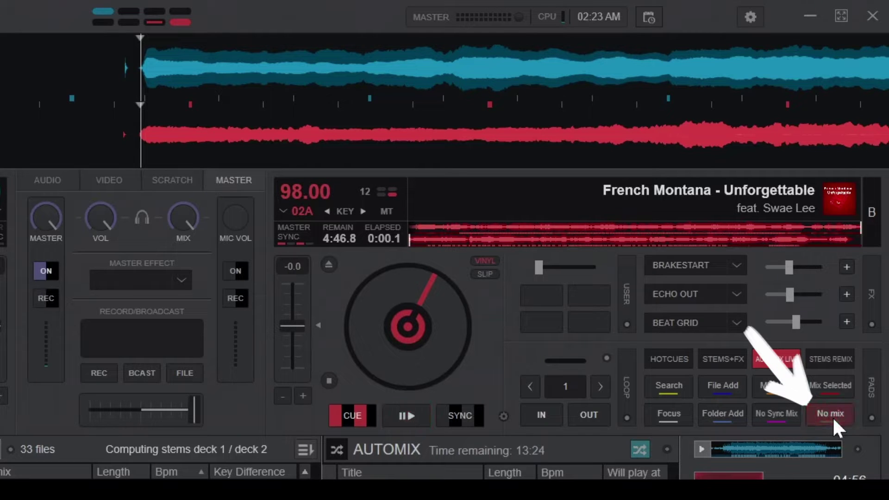
click(832, 416)
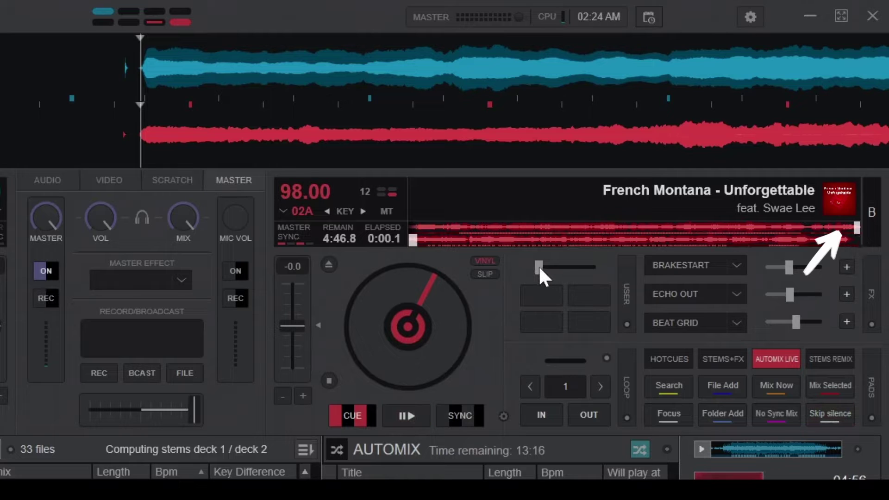
click(827, 419)
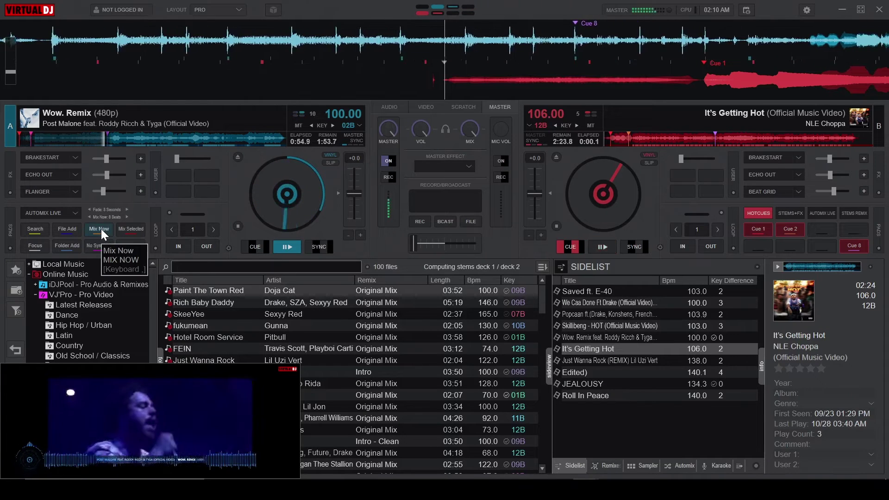
Press Mix Now to transition from Wow. Remix into It's Getting Hot
click(101, 229)
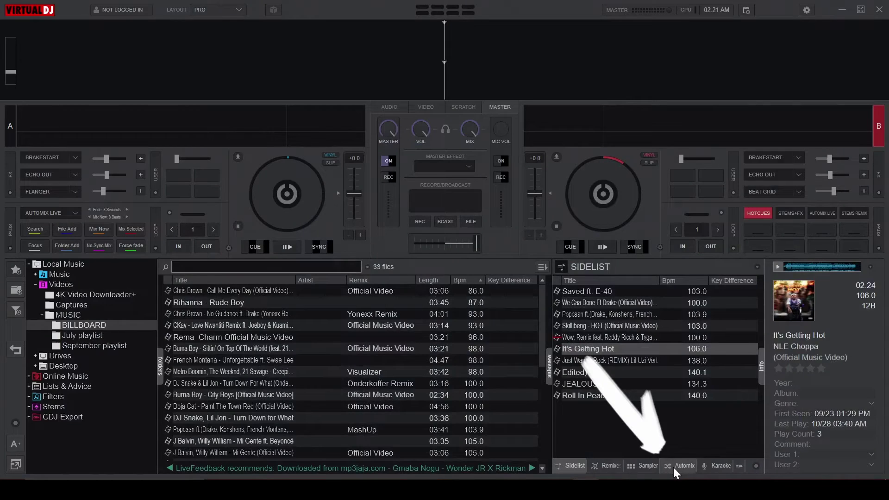
Drag Call Me Every Day, Rude Boy, Charm, the Metro Boomin song and Paint The Town Red into Automix
click(672, 466)
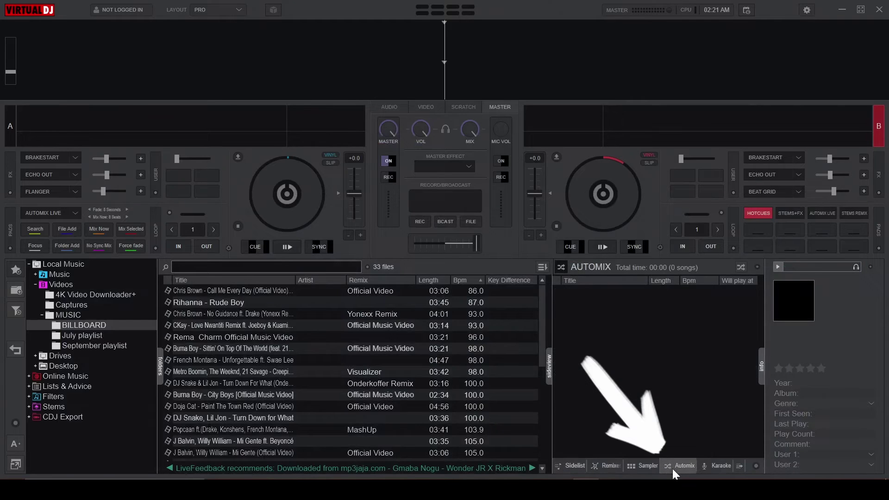
drag(232, 291, 592, 326)
drag(352, 303, 602, 320)
drag(376, 336, 635, 355)
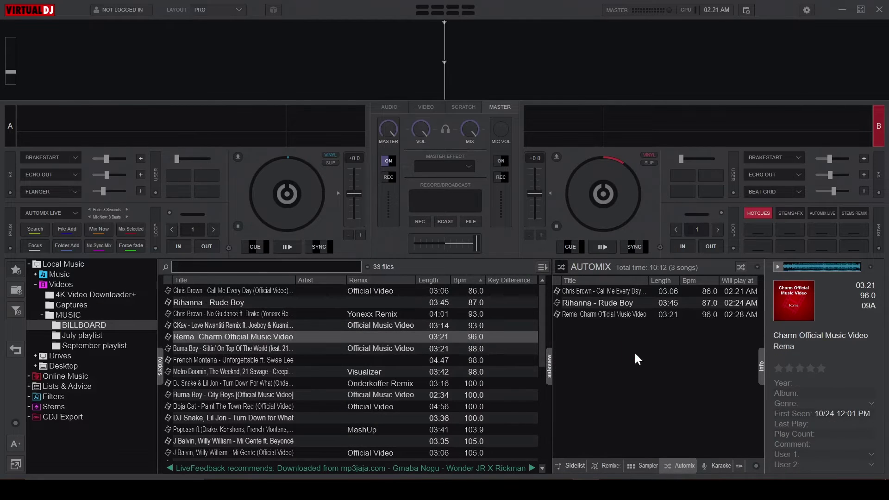
click(344, 363)
drag(348, 371, 570, 390)
drag(420, 407, 611, 435)
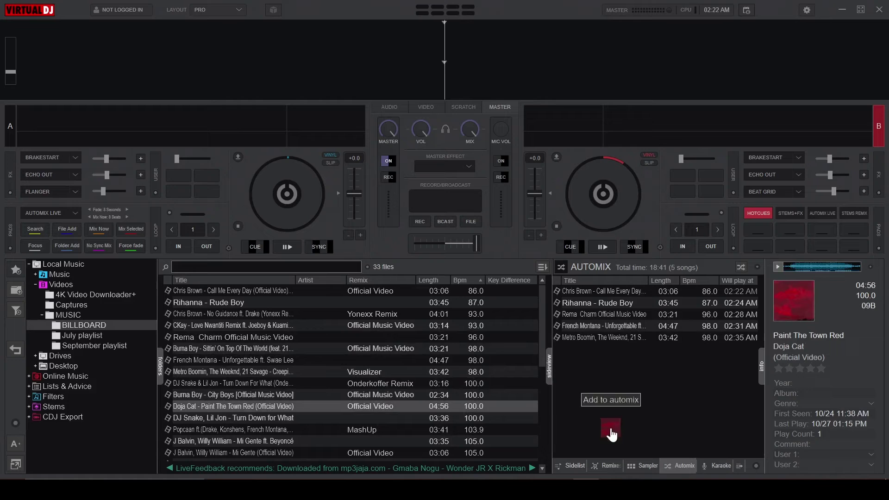
Play the automix list, Mix Now, toggle Force fade to Full songs and back, and raise the Fade
click(741, 269)
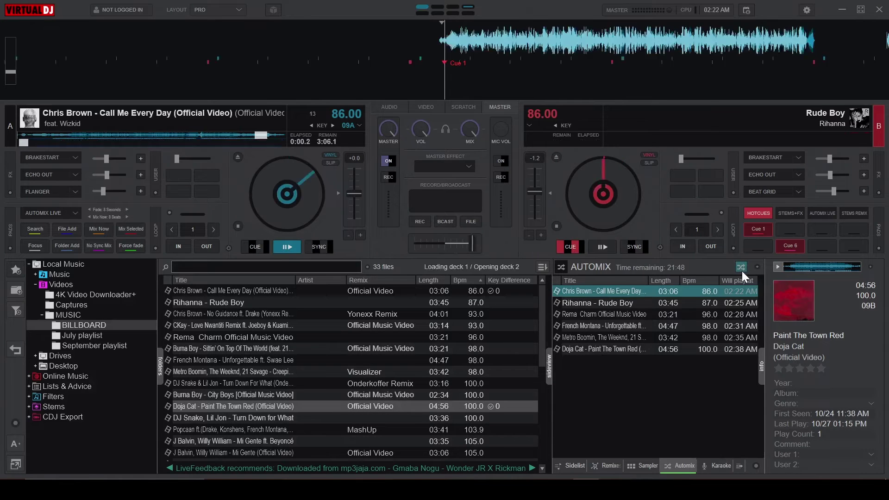
click(95, 231)
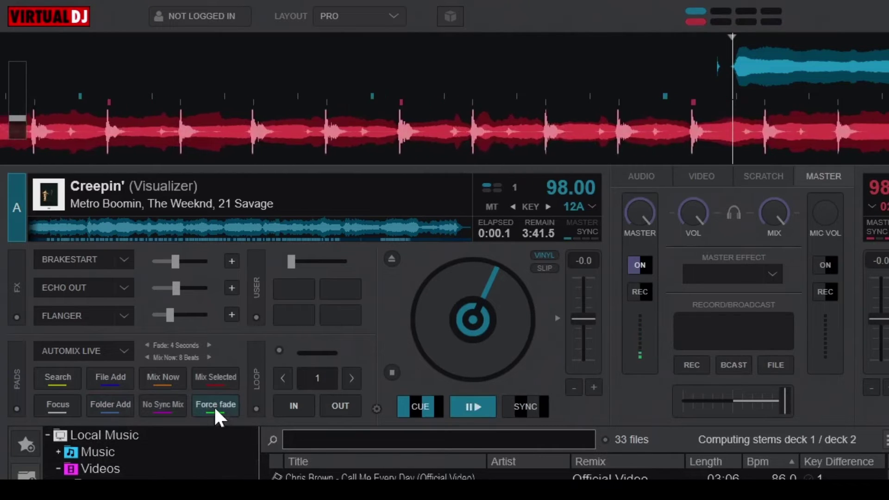
click(214, 406)
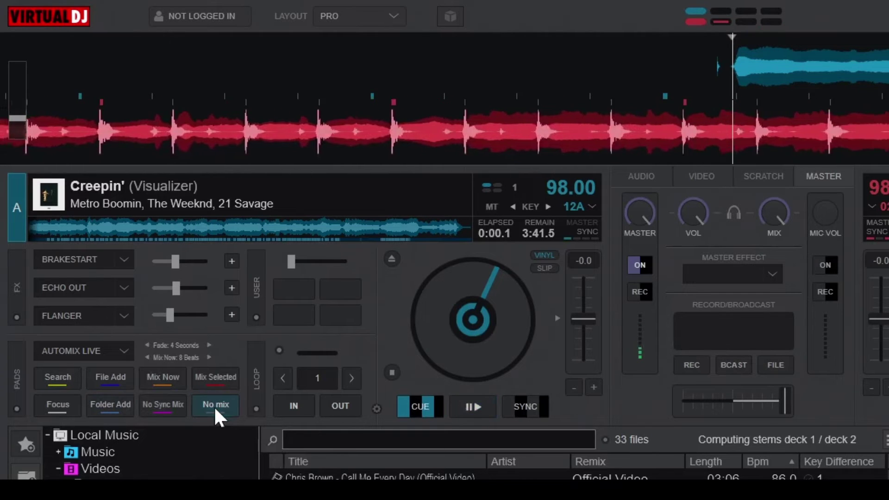
click(214, 406)
scroll(180, 351, up, 1)
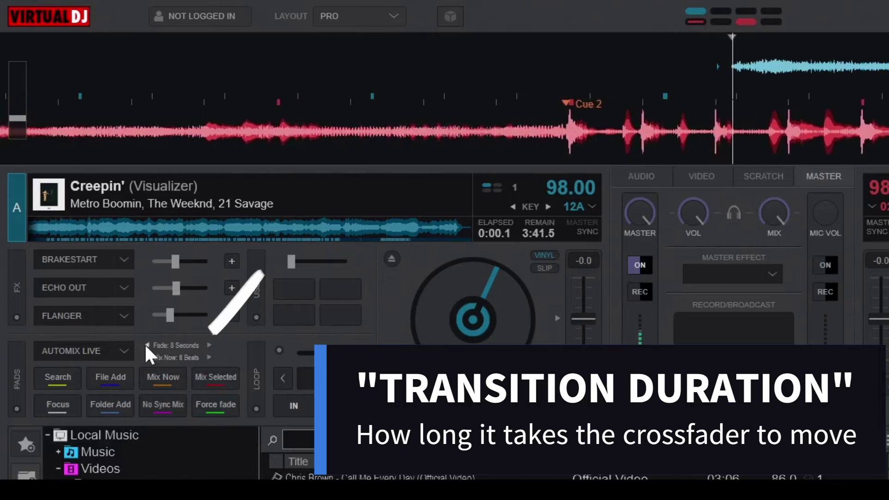
scroll(145, 343, up, 1)
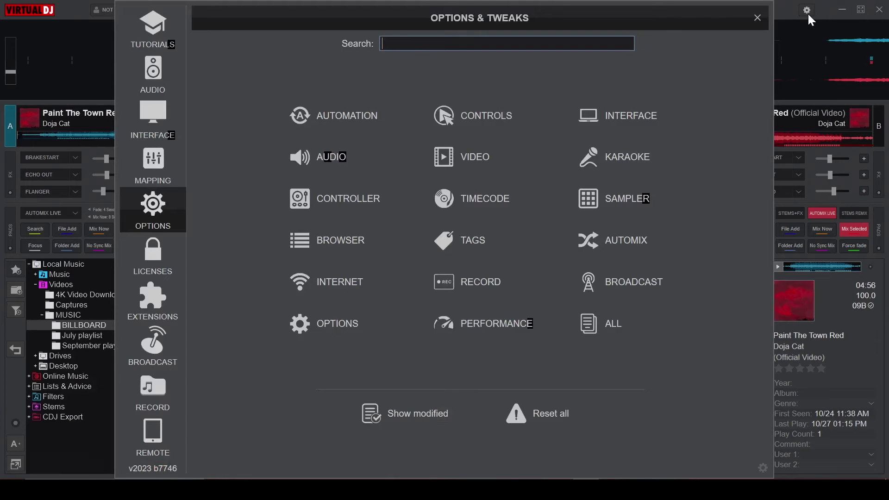
Assign the Z key the 'pad 3' action in keyboard mapping, then close settings
click(149, 175)
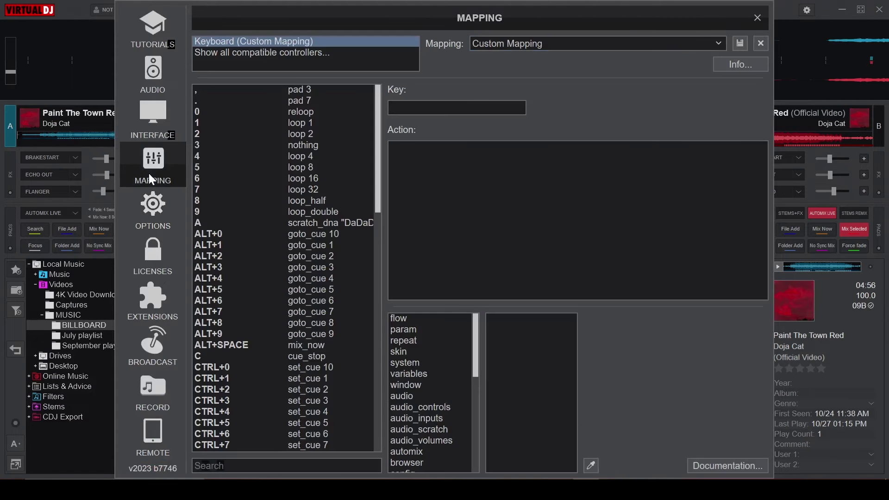
click(417, 112)
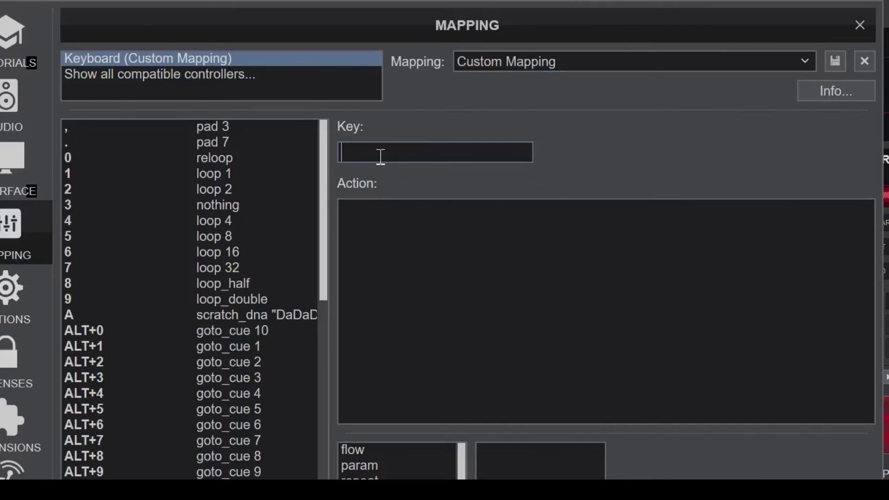
click(381, 224)
text(pad 3)
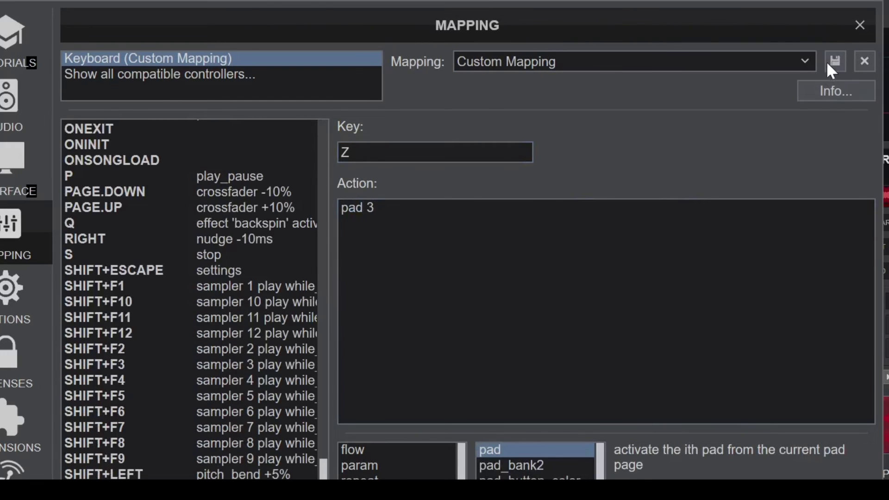
click(860, 25)
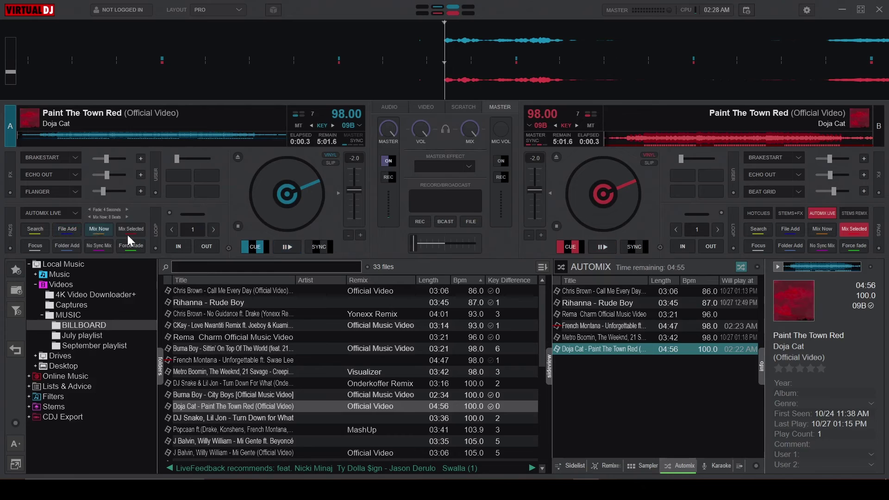
Fire pad 3 to mix into Rema's 'Charm' at 96 BPM, then show deck B's Stems+FX pads
key(space)
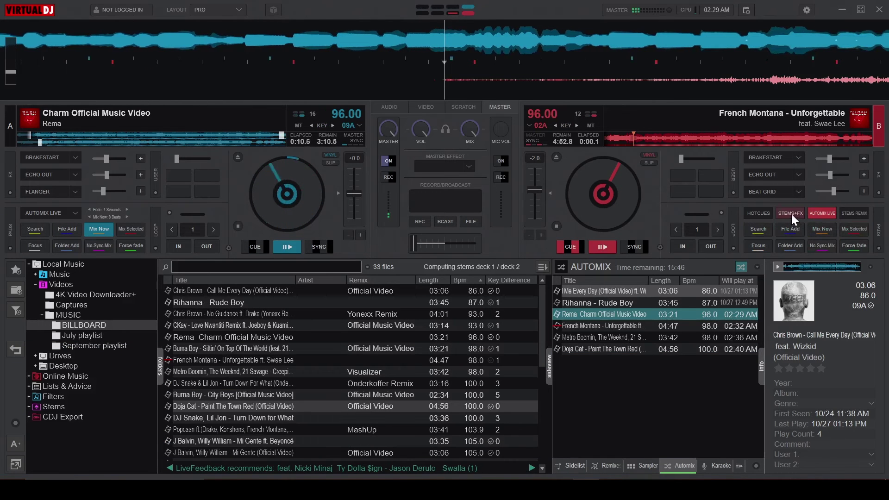
click(791, 214)
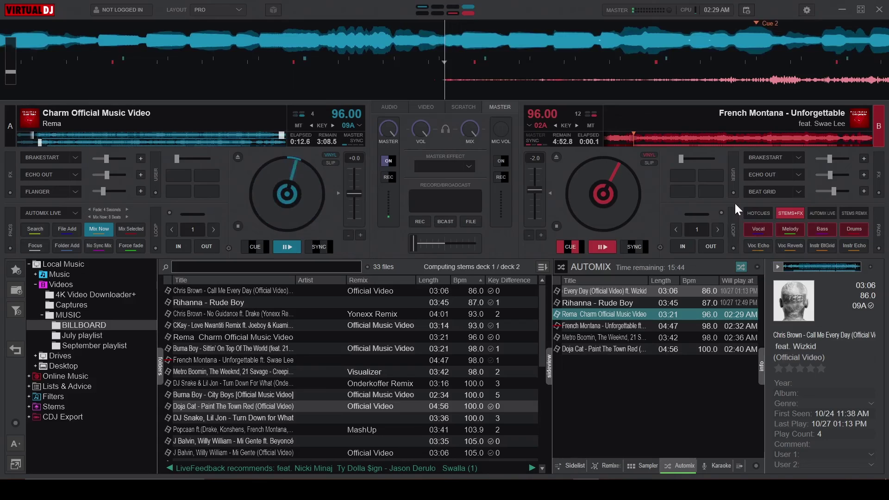